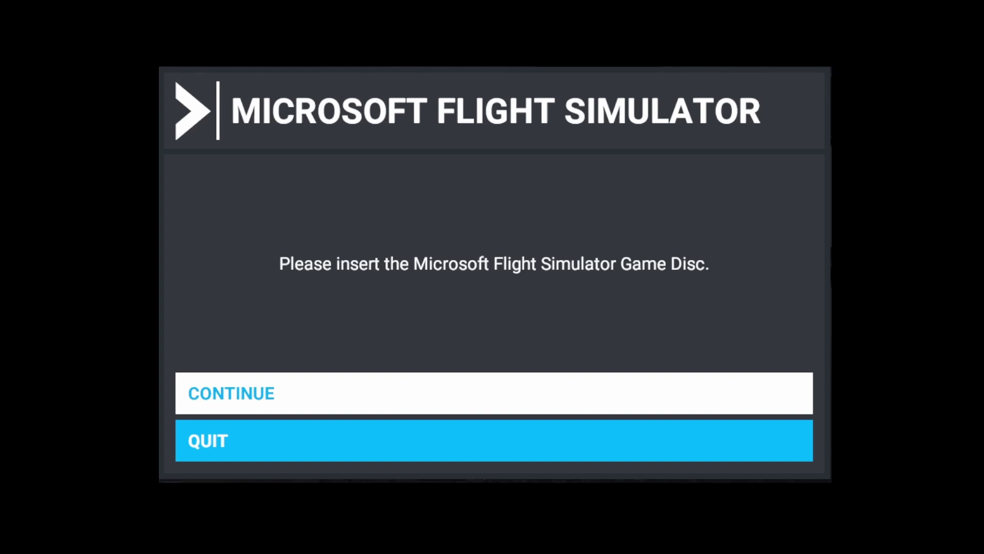
# Quit the game at the disc error and run a fresh Windows update check
pyautogui.click(256, 422)
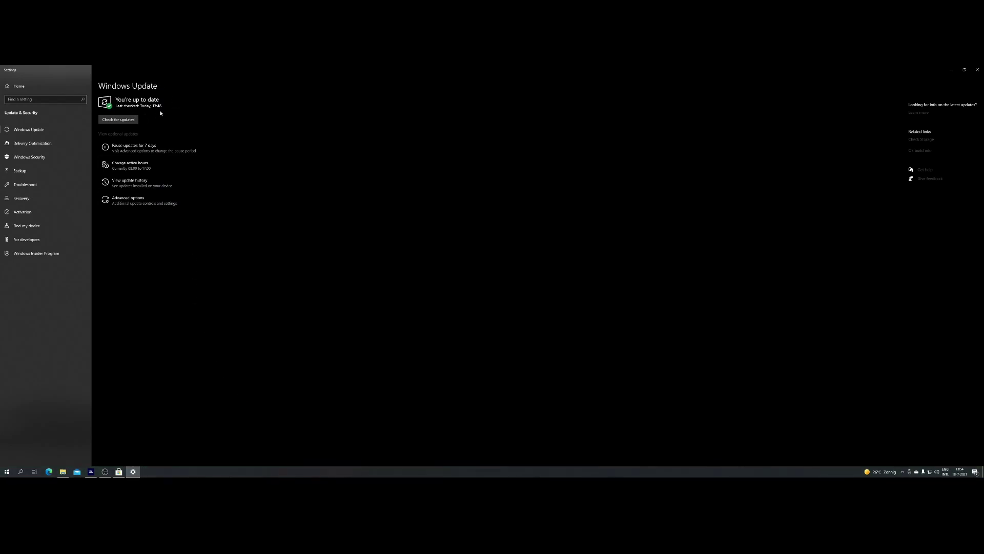
pyautogui.click(126, 119)
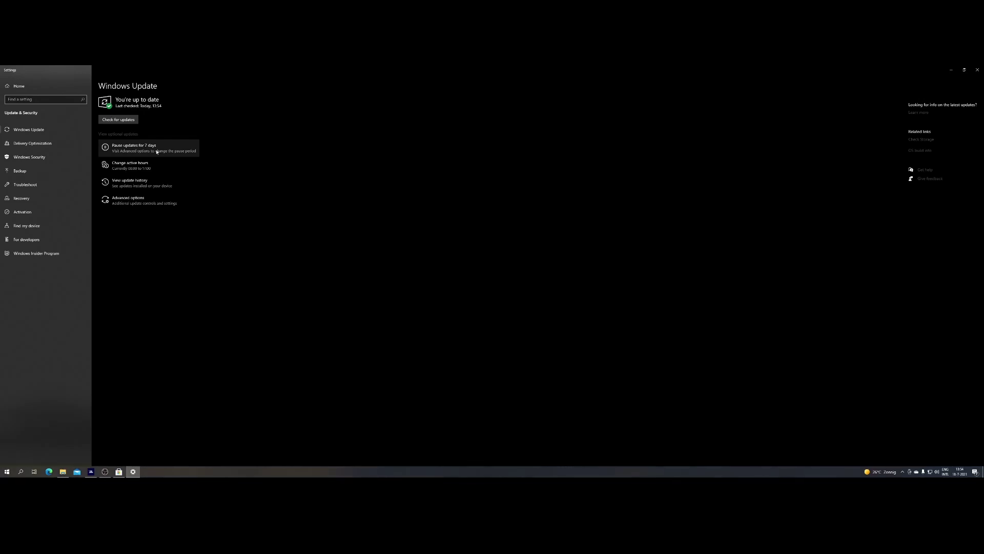
# Search 'dat' from Start and open the Date & time settings page
pyautogui.press('super')
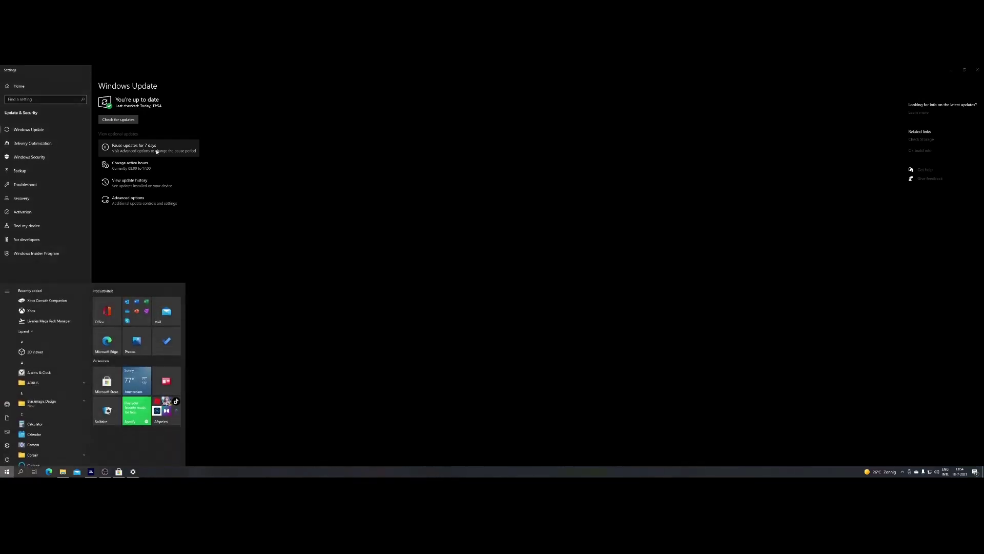
pyautogui.write('dat')
pyautogui.press('Return')
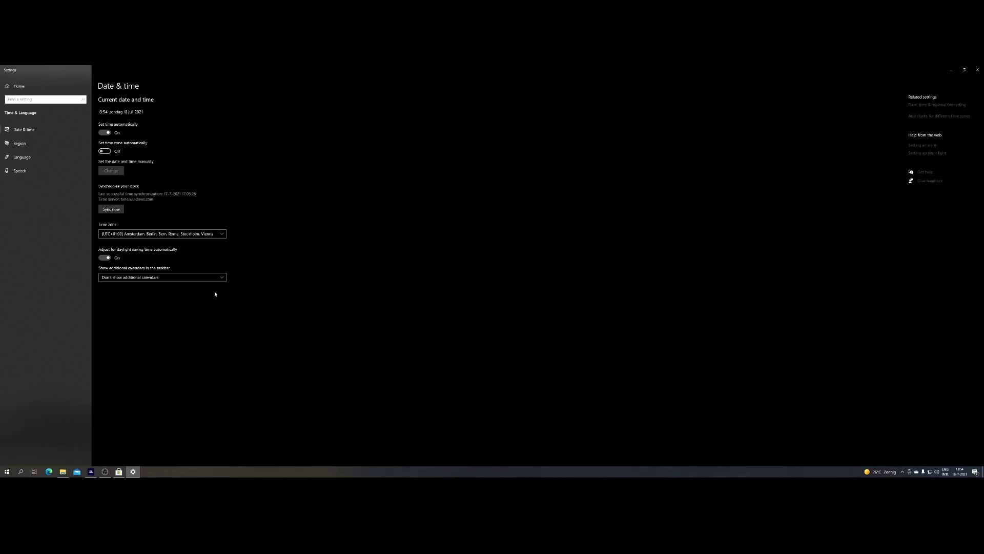
# Switch to Microsoft Store and get updates for the apps in My library
pyautogui.click(119, 472)
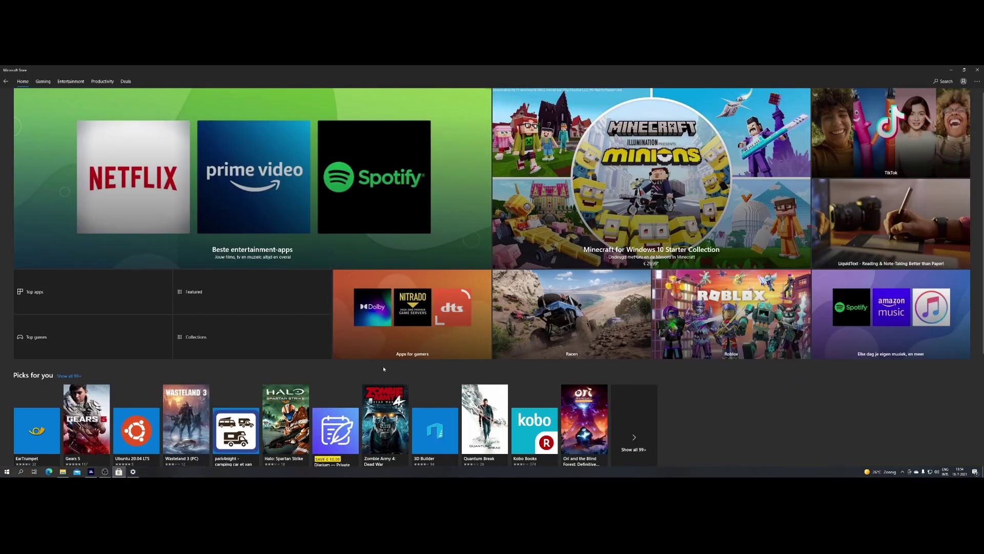
pyautogui.click(977, 81)
pyautogui.click(956, 96)
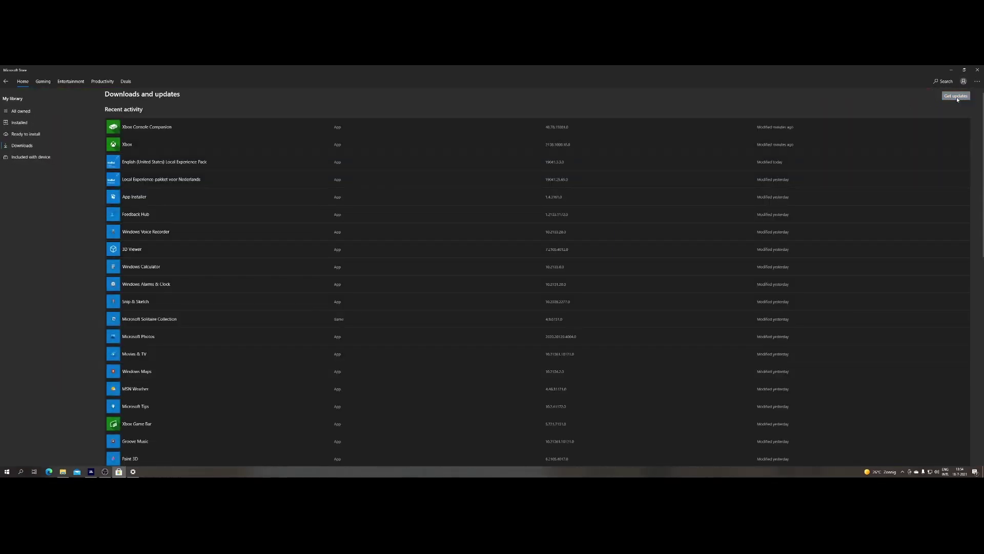
pyautogui.click(956, 97)
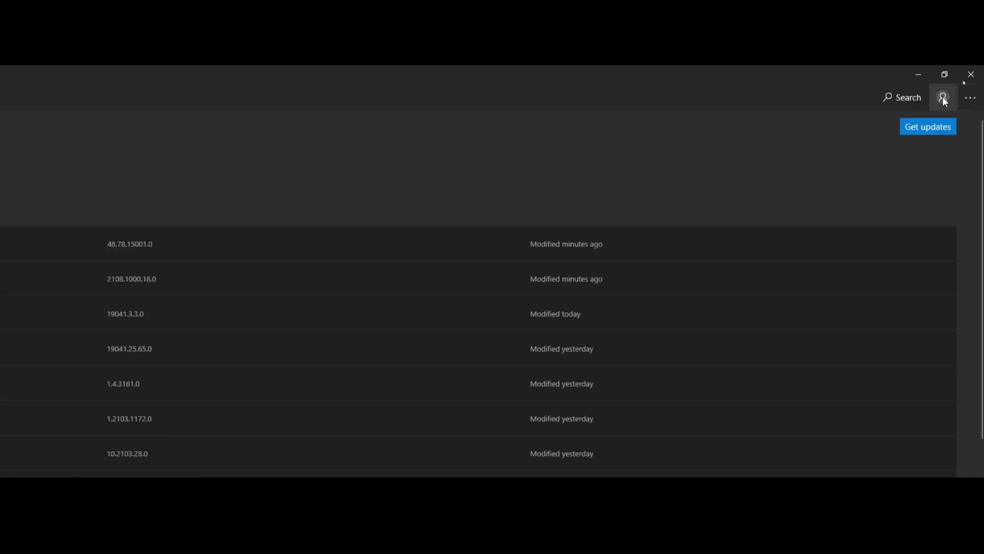
# Sign the Microsoft account out of the Store from the account menu
pyautogui.click(945, 99)
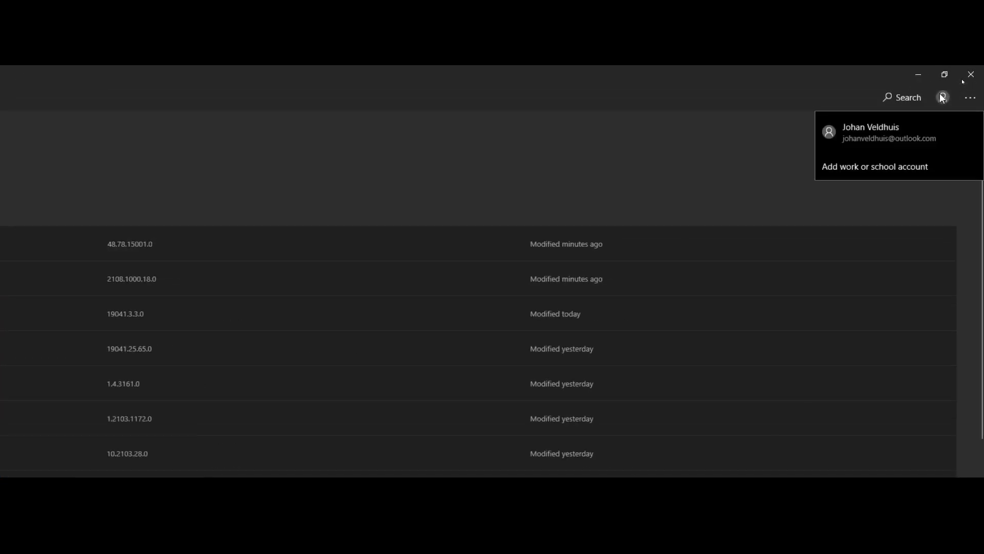
pyautogui.click(860, 132)
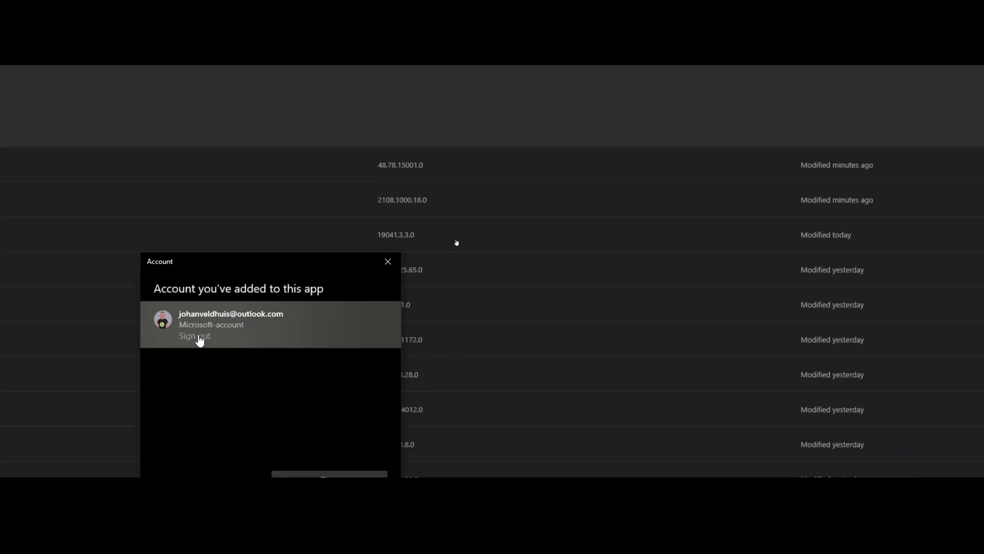
pyautogui.click(199, 337)
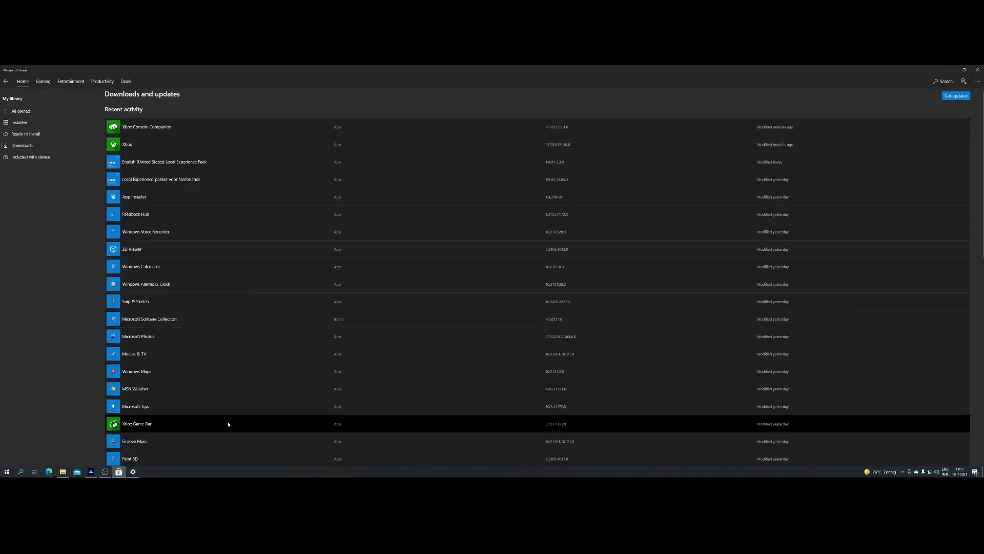
# Close the Store, launch the Xbox app via an 'xb' search, and maximize it
pyautogui.click(977, 70)
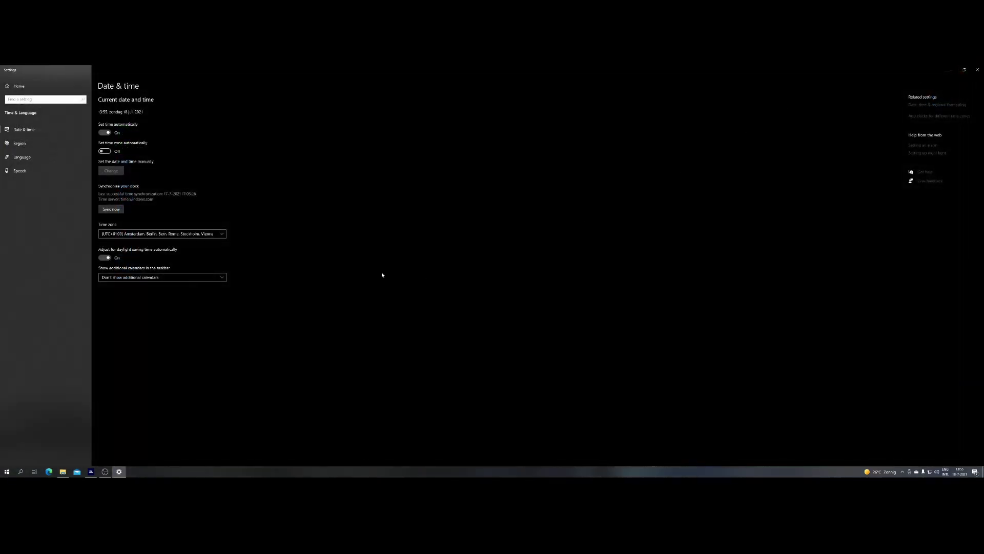
pyautogui.press('super')
pyautogui.write('xb')
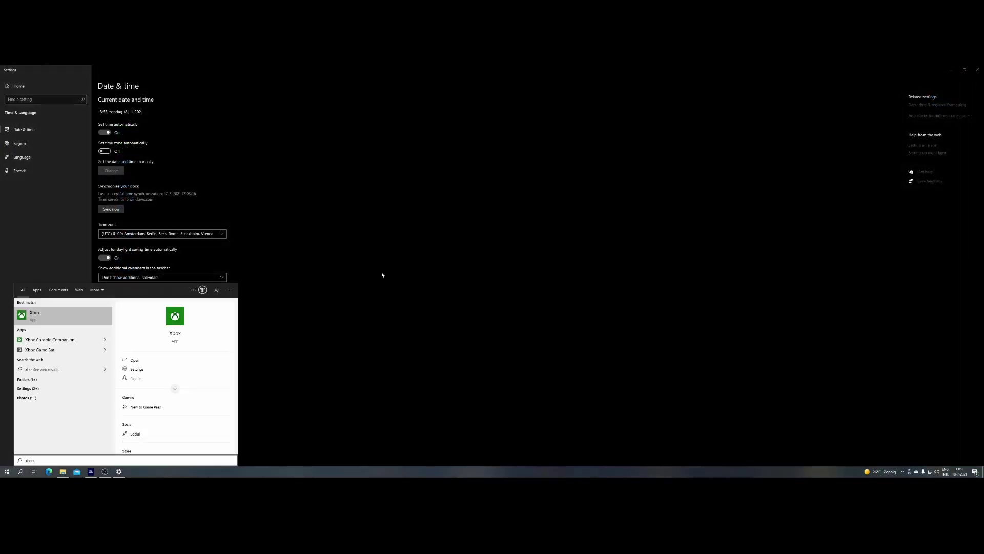
pyautogui.press('Return')
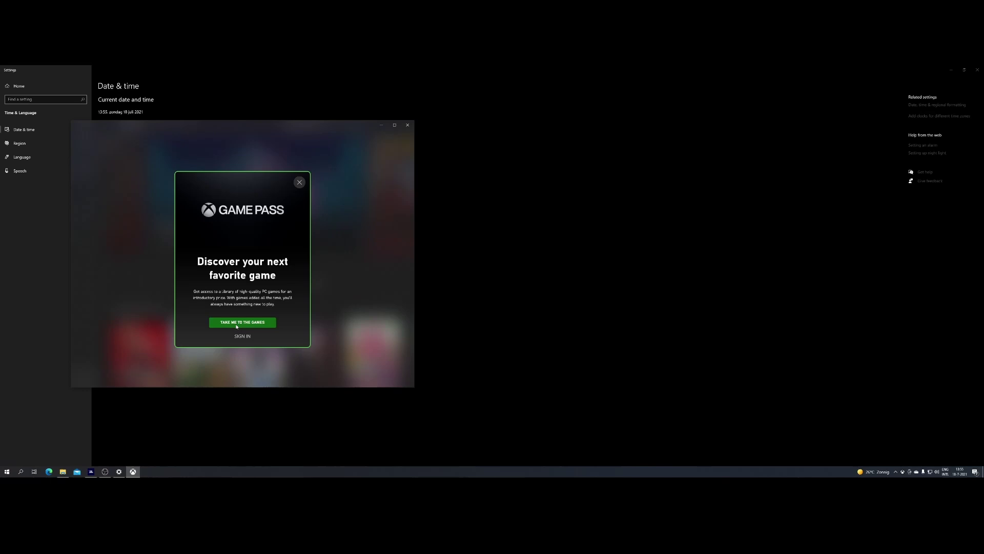
pyautogui.click(264, 323)
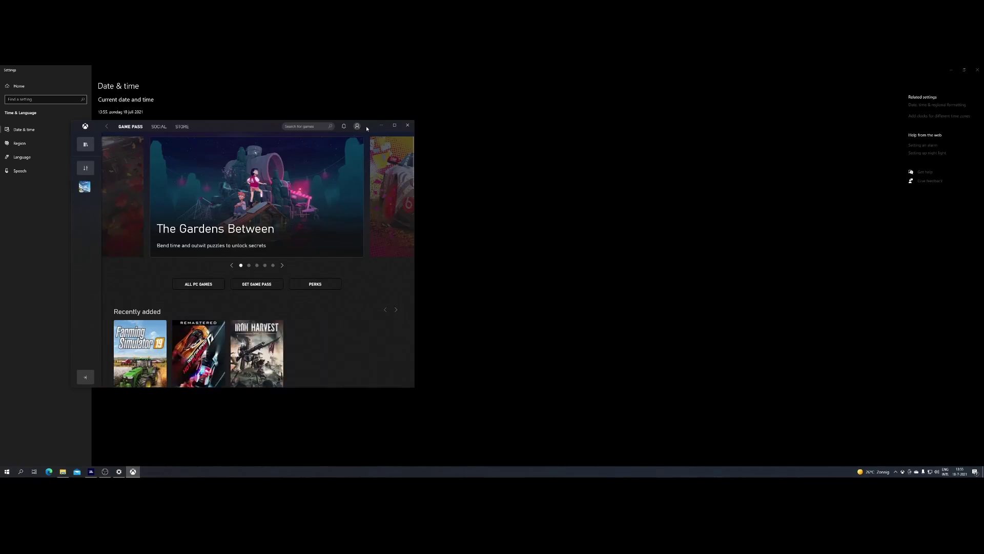
pyautogui.click(394, 125)
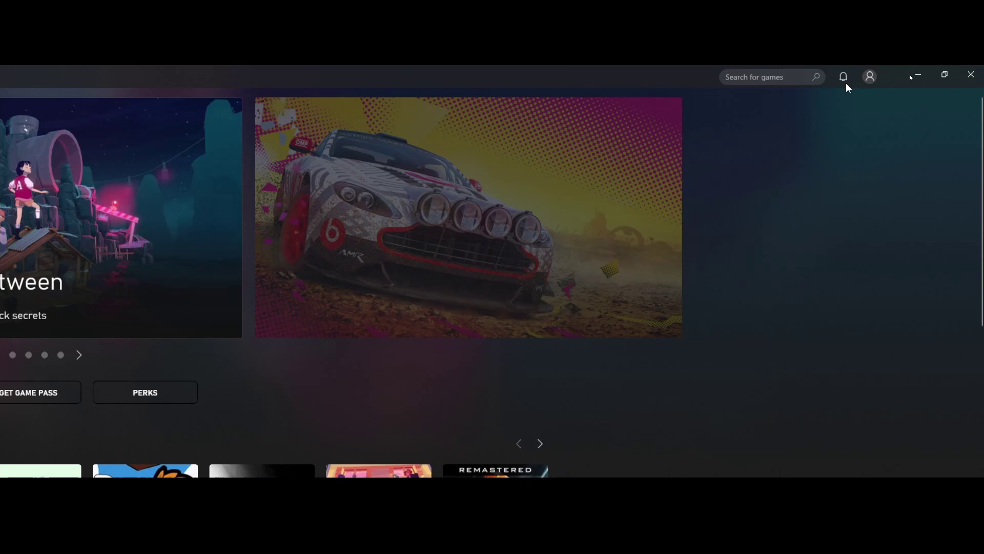
# Sign in to Xbox Live from the profile menu, then sign back out
pyautogui.click(869, 77)
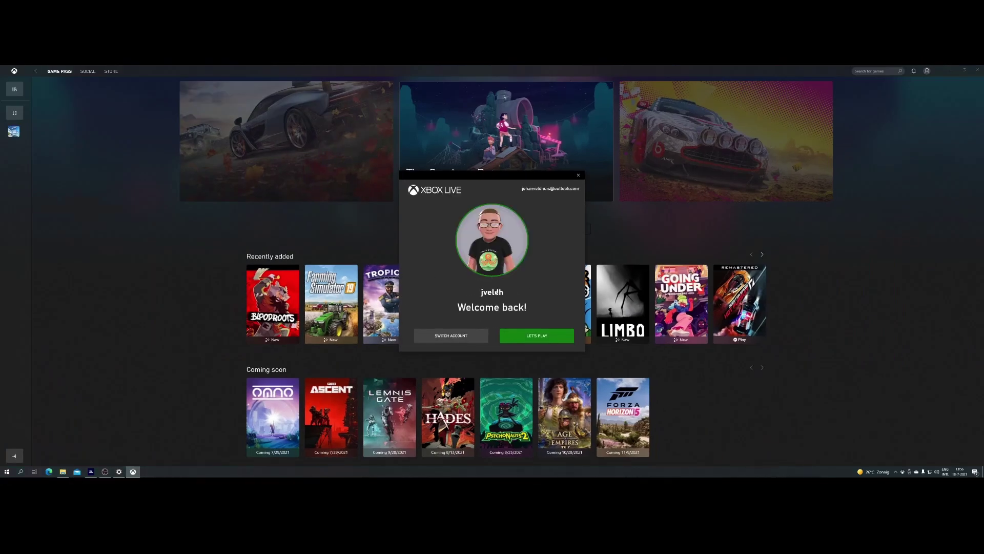
pyautogui.click(531, 335)
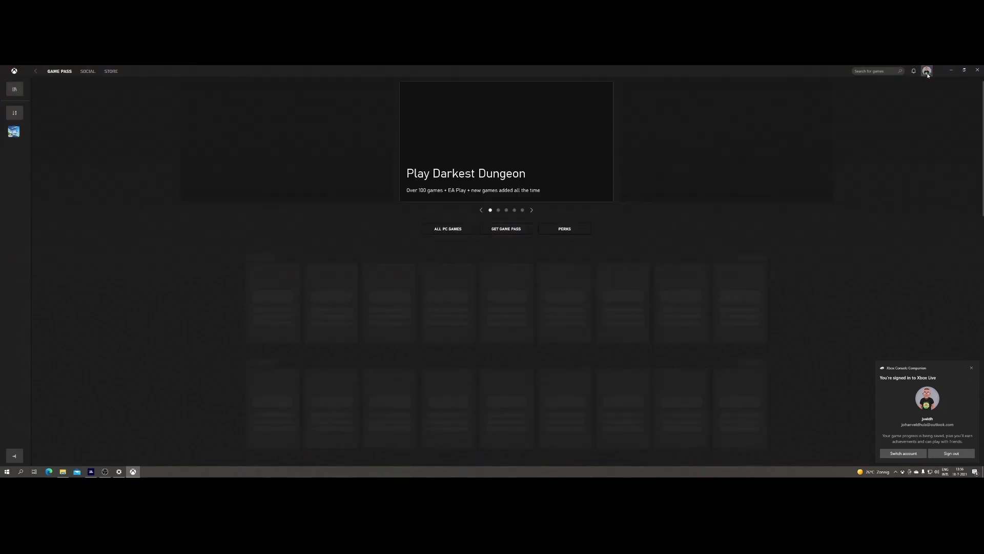
pyautogui.click(927, 73)
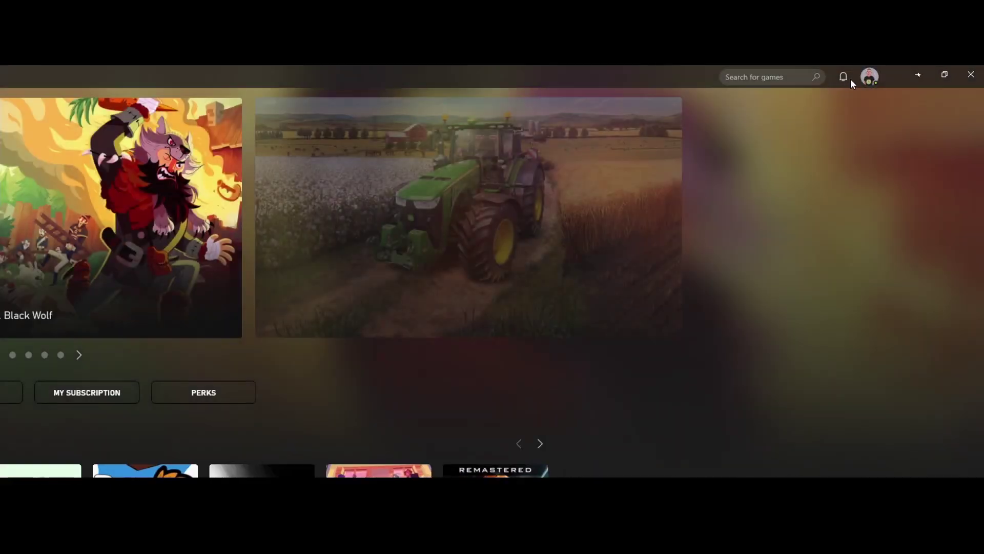
pyautogui.click(870, 77)
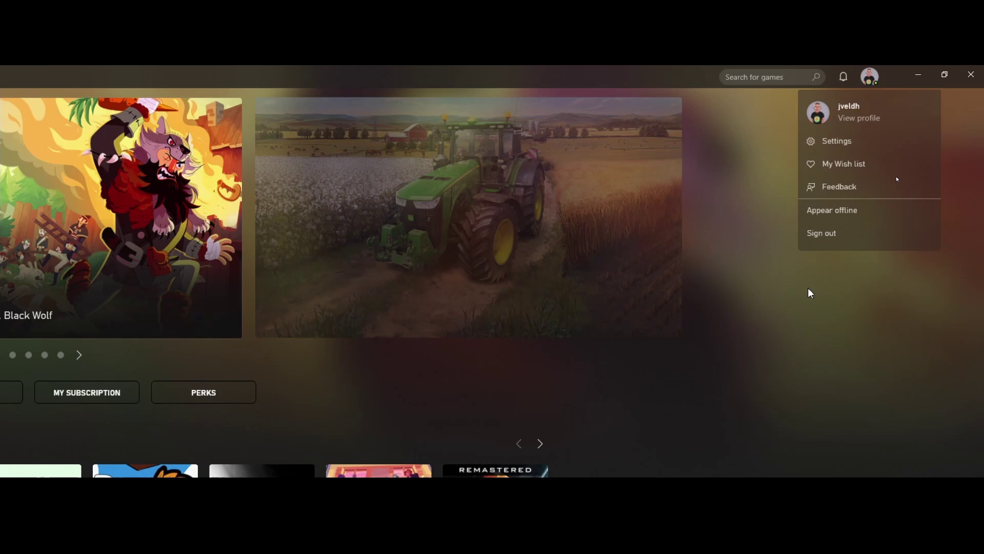
pyautogui.click(817, 229)
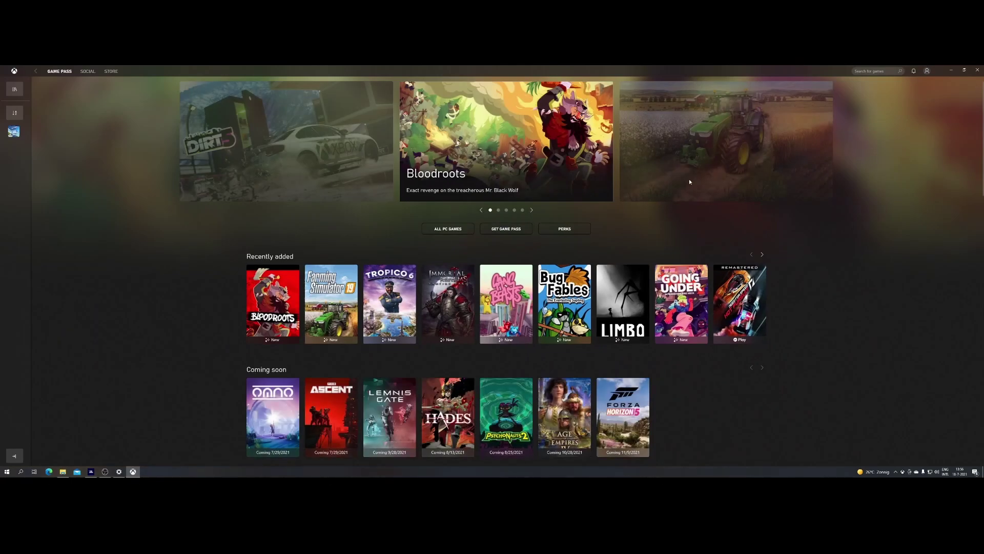
# Close the Xbox app, launch Xbox Console Companion via an 'xbox' search, and sign in
pyautogui.click(975, 72)
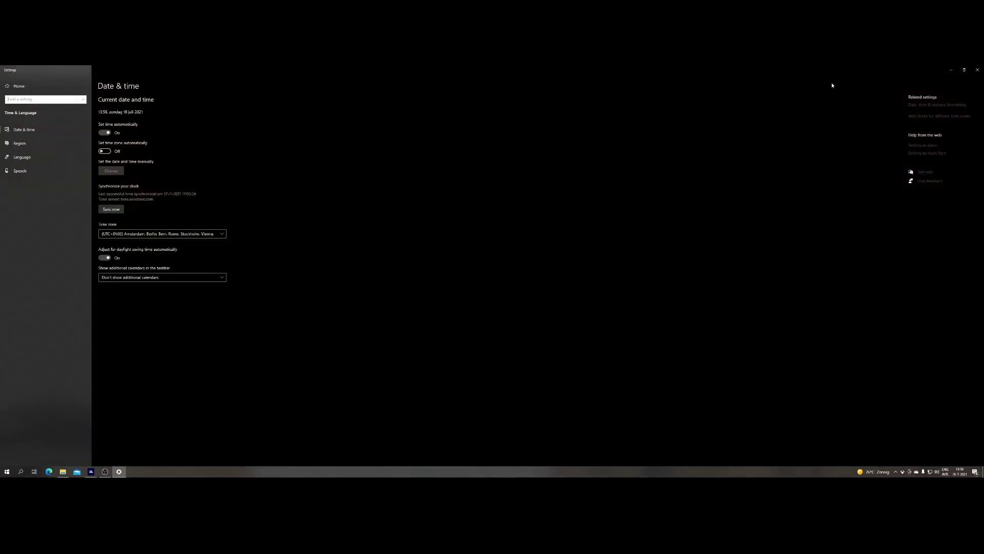
pyautogui.press('super')
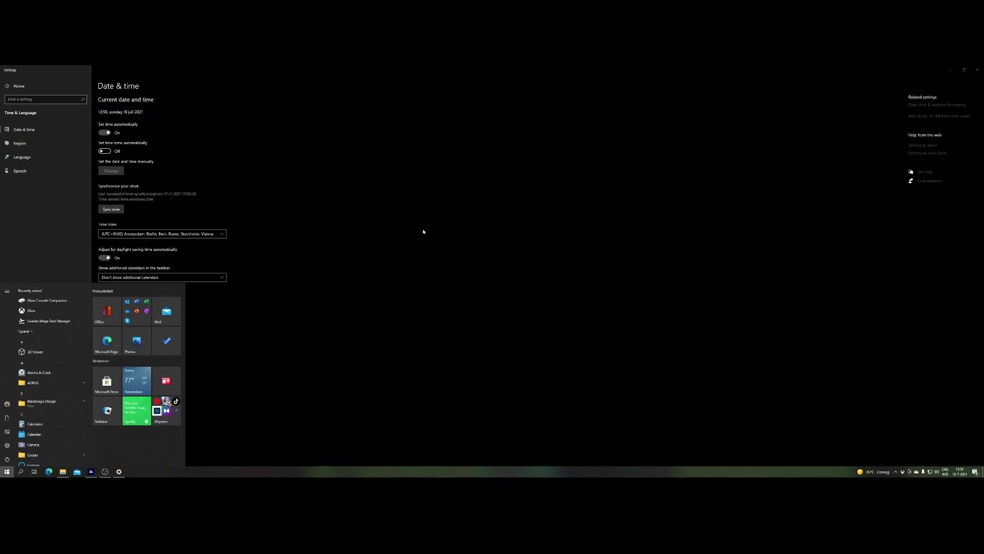
pyautogui.write('xbox')
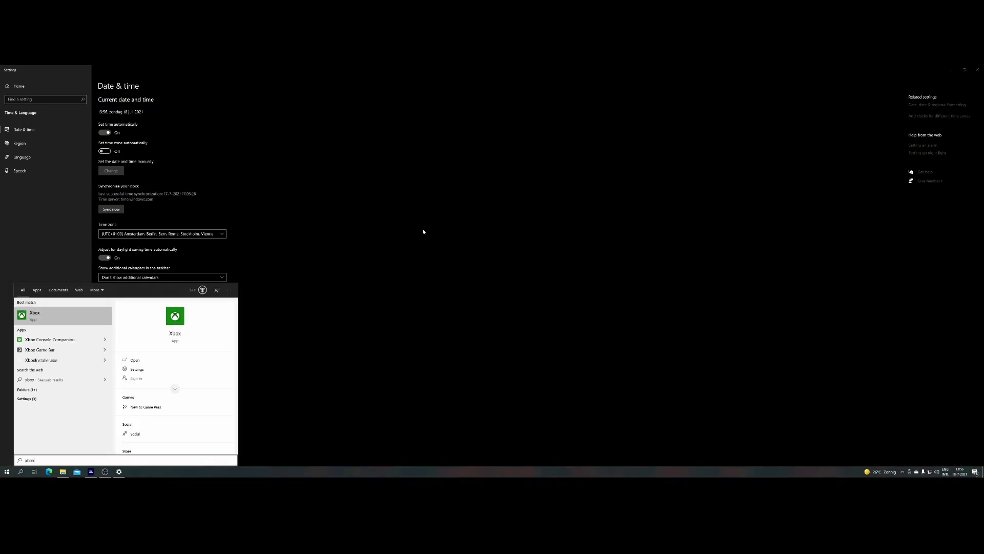
pyautogui.press('Down')
pyautogui.press('Return')
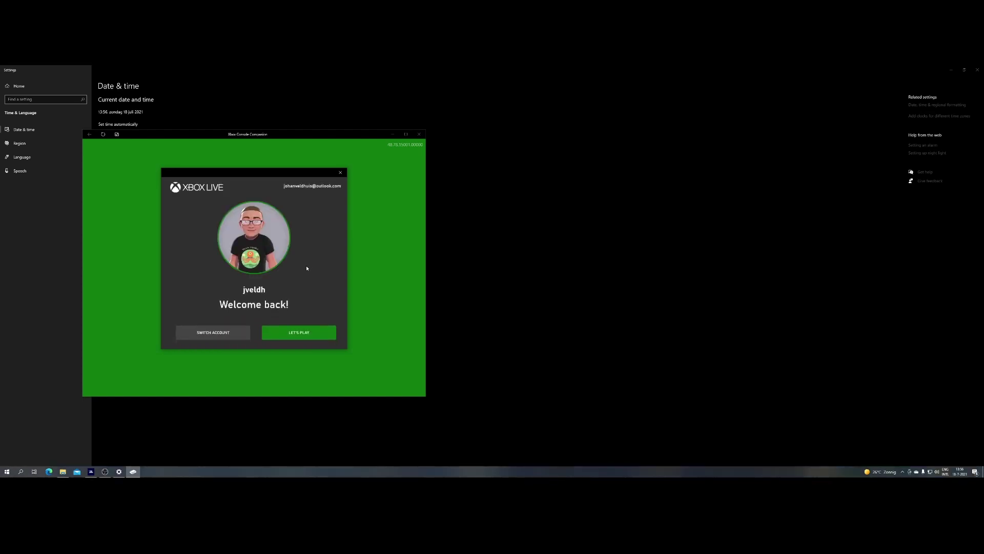
pyautogui.click(311, 330)
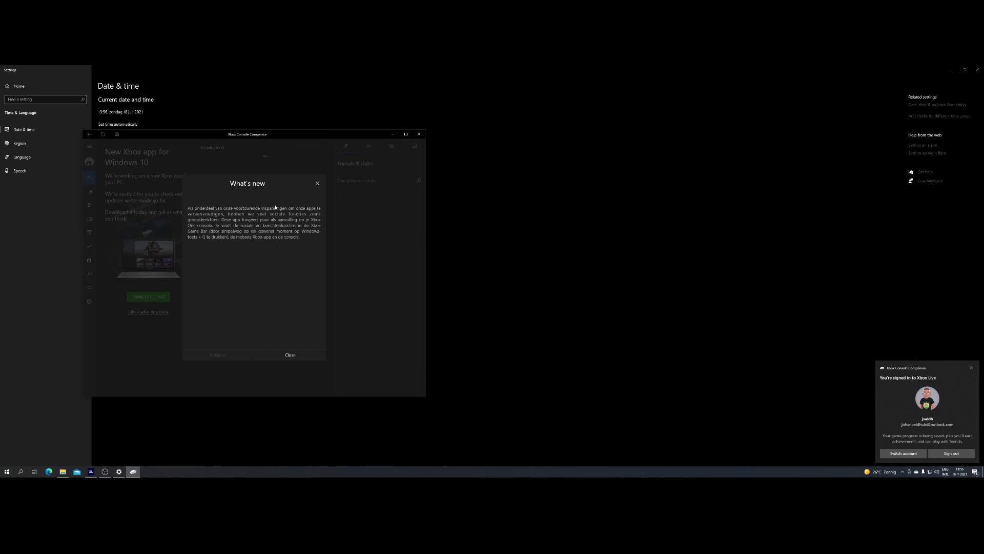
# Close the What's new notes and sign out from Console Companion settings
pyautogui.click(287, 354)
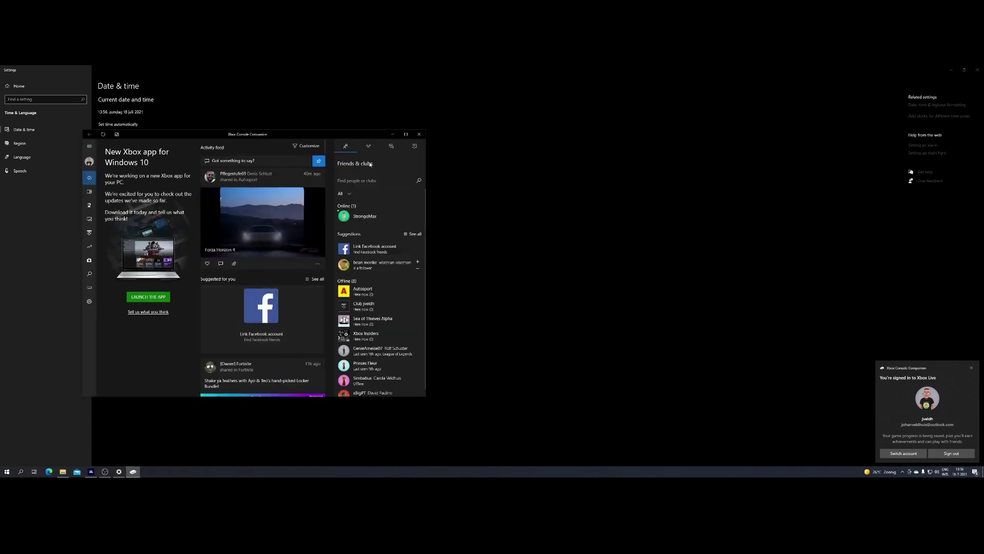
pyautogui.click(89, 302)
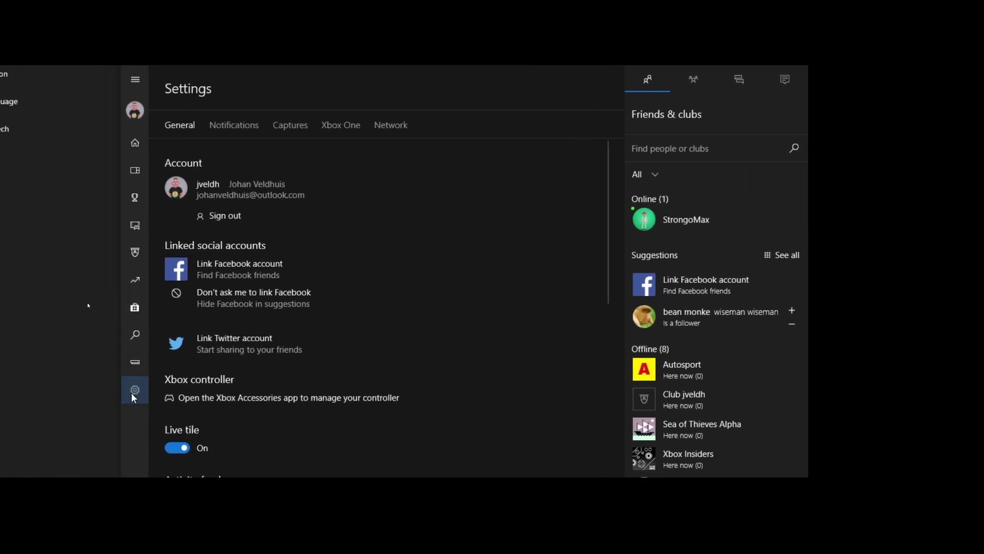
pyautogui.click(132, 392)
pyautogui.click(223, 217)
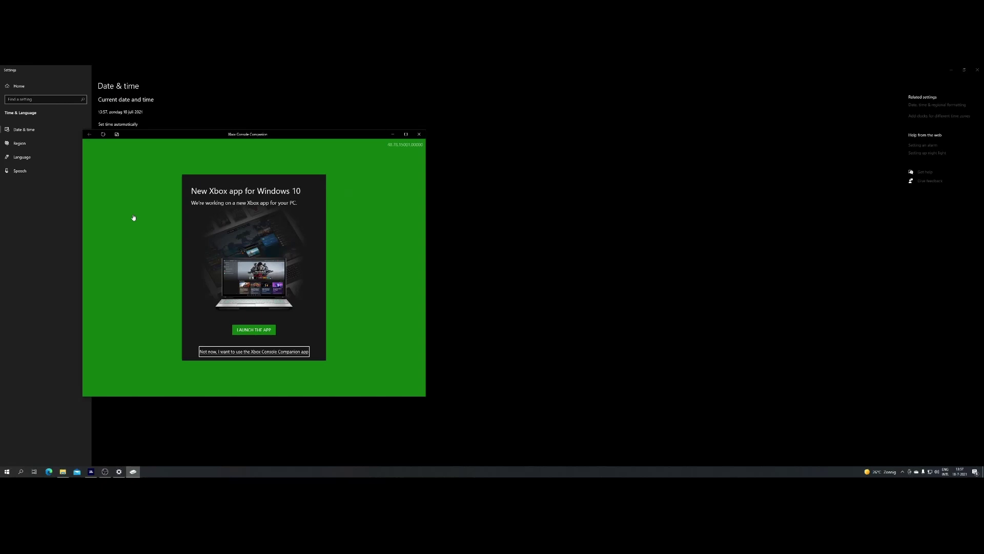
# Close Console Companion and open Add or remove programs via a 'program' search
pyautogui.click(420, 136)
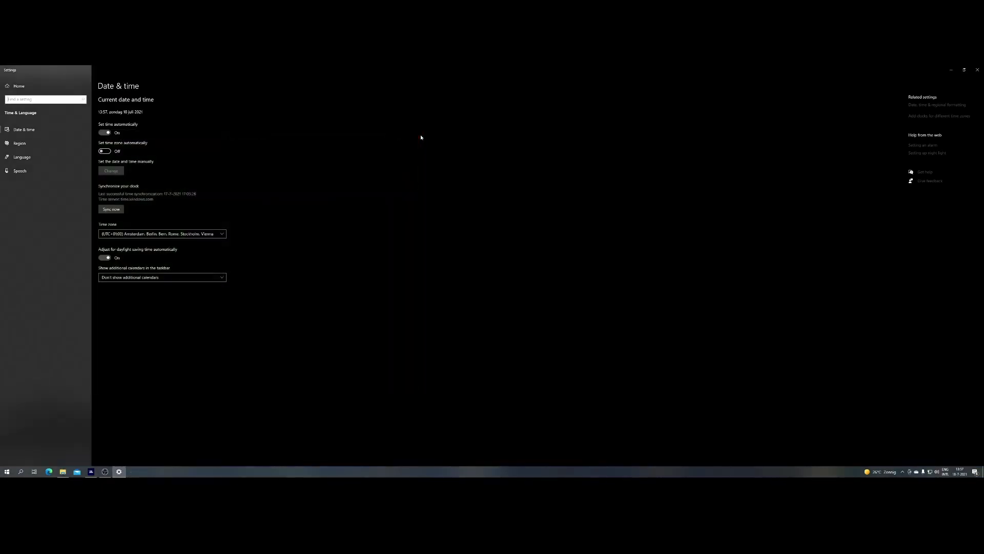
pyautogui.press('super')
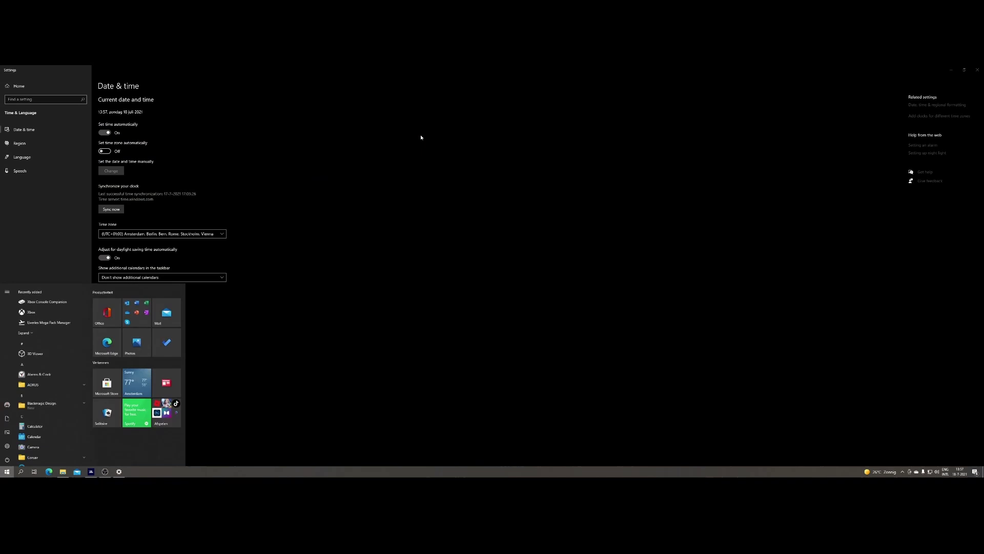
pyautogui.write('program')
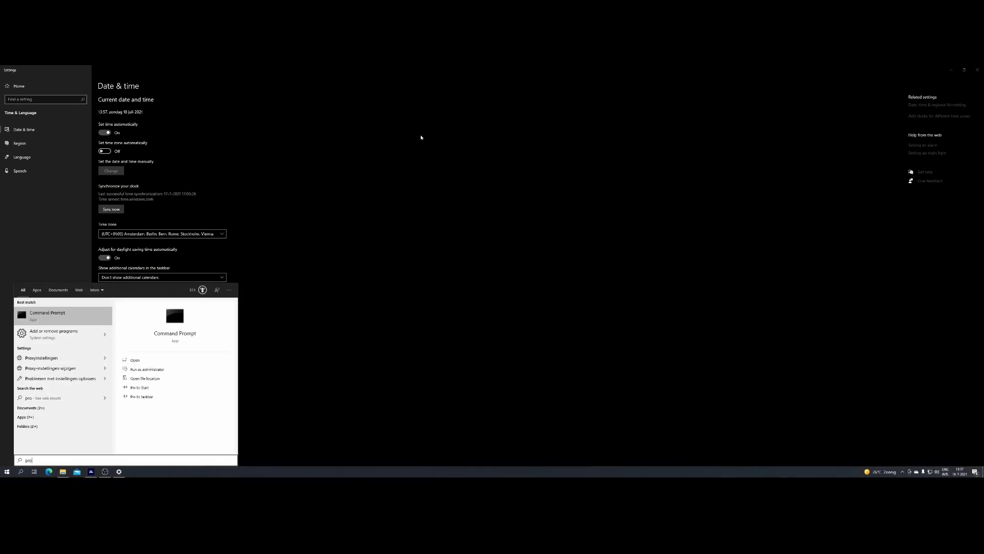
pyautogui.press('Return')
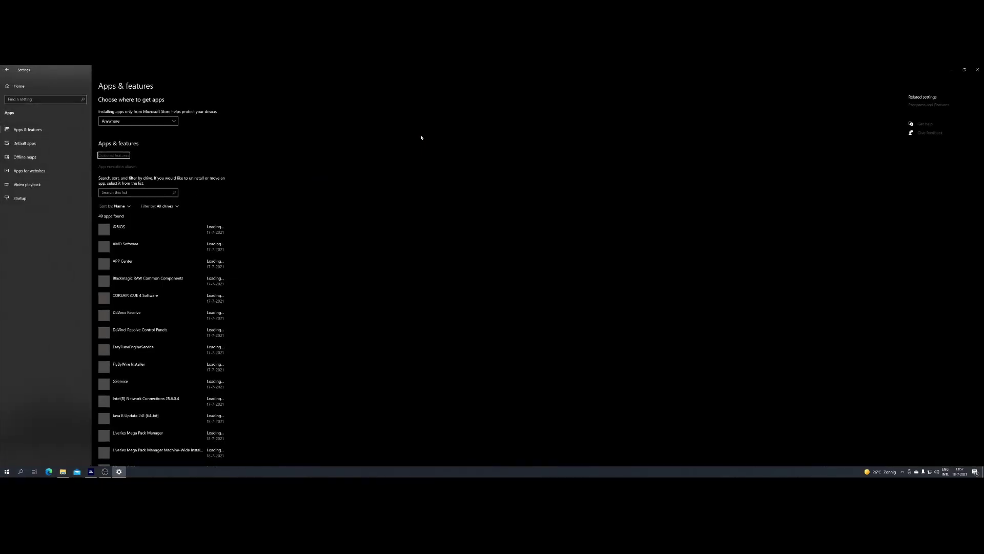
# Uninstall Xbox Console Companion, then bring up the Xbox app's Uninstall option
pyautogui.scroll(-20, 146, 367)
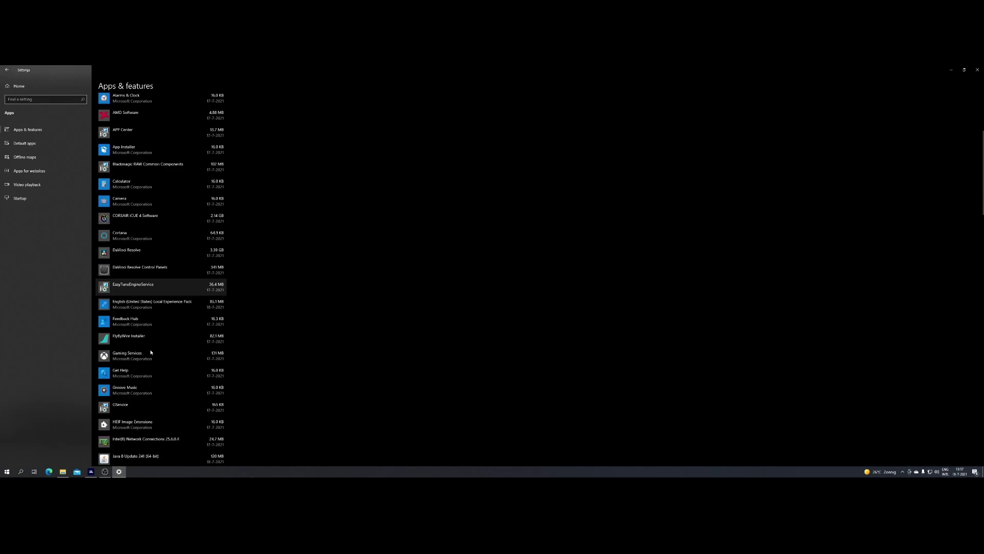
pyautogui.scroll(-1, 145, 346)
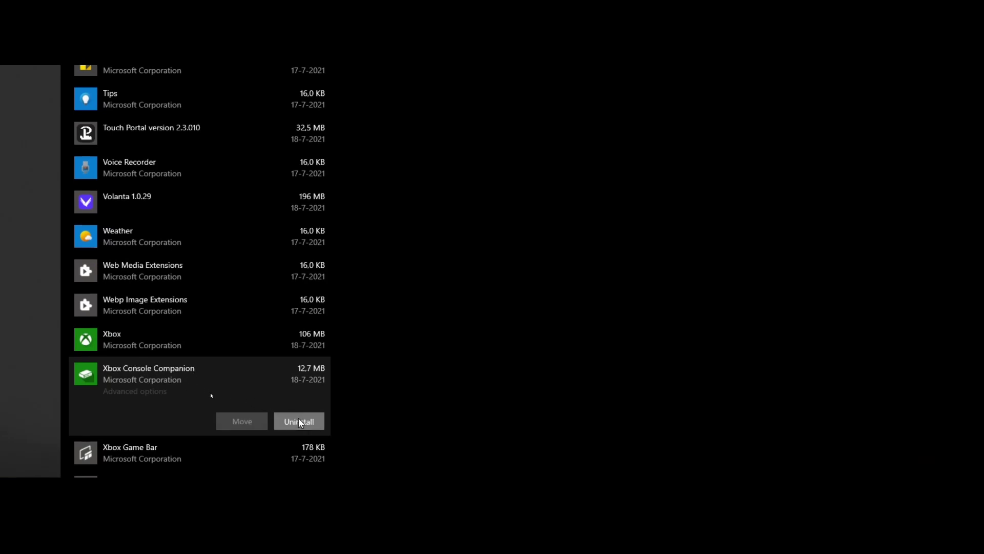
pyautogui.click(350, 393)
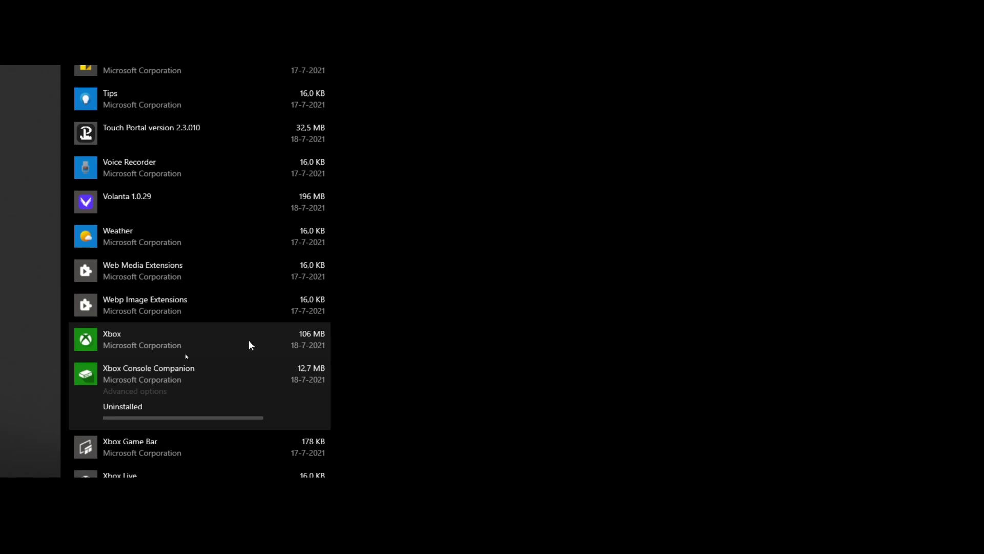
pyautogui.click(184, 377)
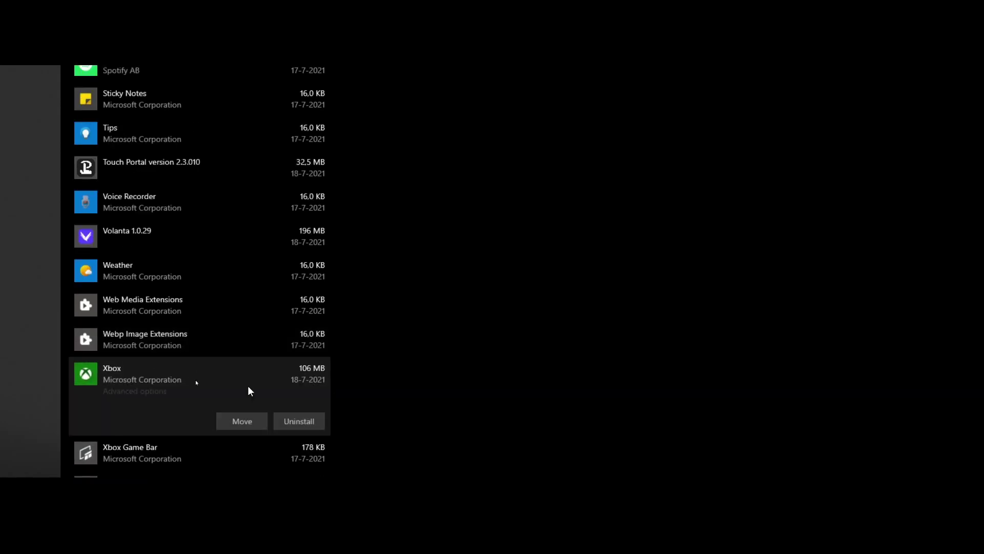
# Confirm removal of the Xbox app in the uninstall flyout
pyautogui.click(298, 422)
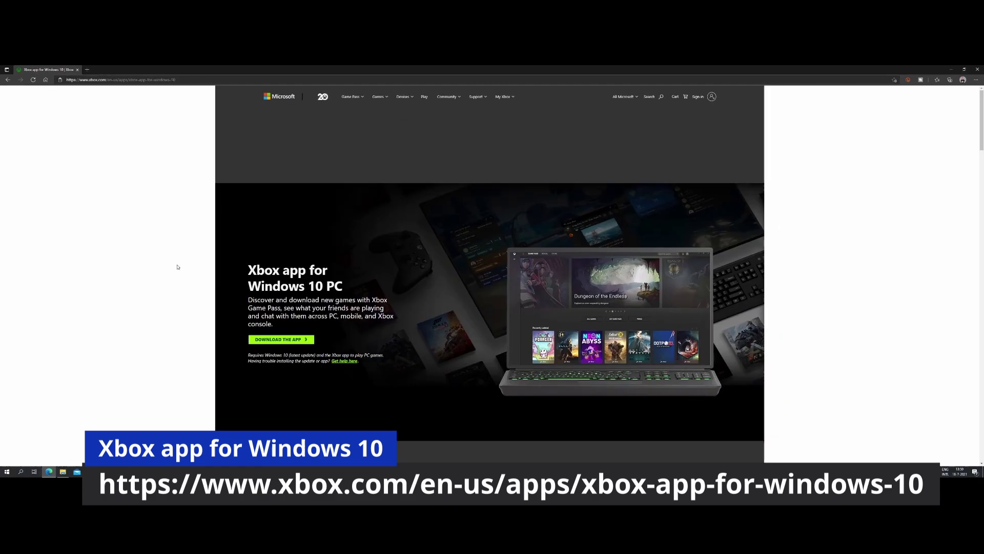
# Download and run XboxInstaller.exe, accept the license terms, install, and launch the Xbox app
pyautogui.click(290, 343)
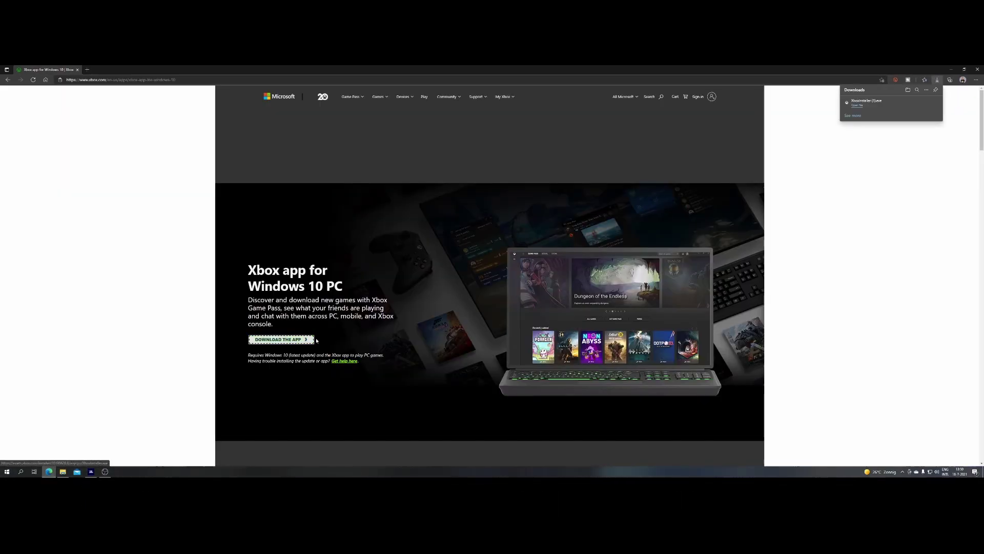
pyautogui.click(858, 106)
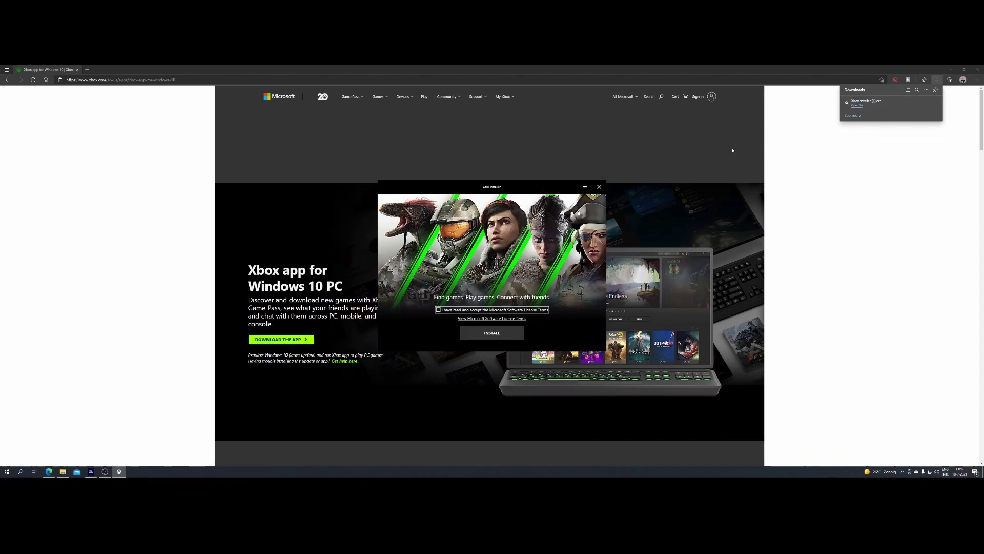
pyautogui.click(437, 310)
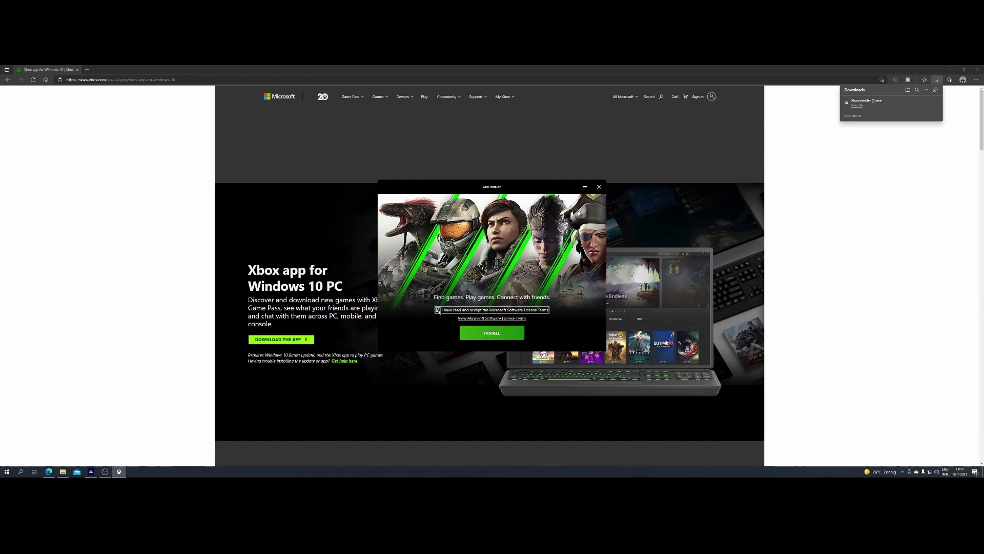
pyautogui.click(490, 334)
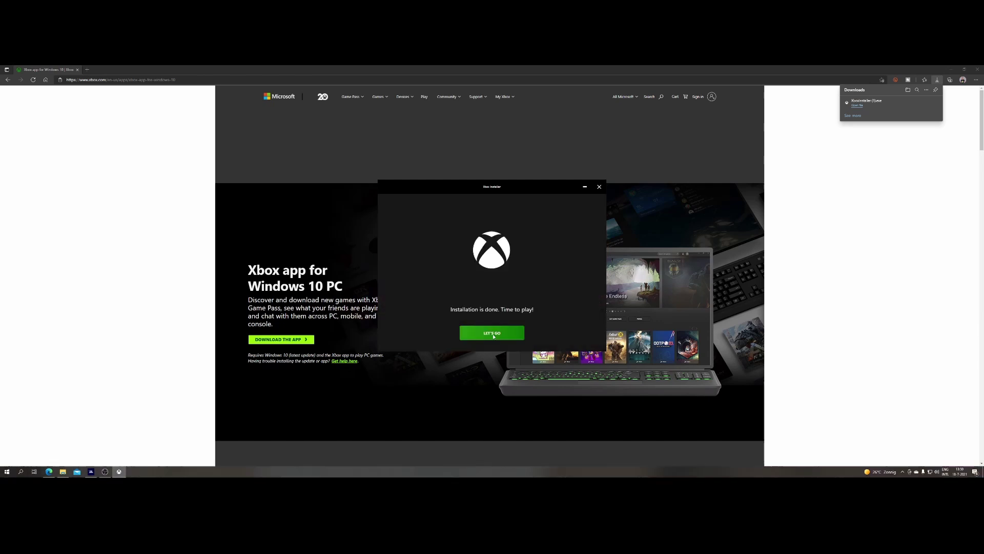
pyautogui.click(493, 336)
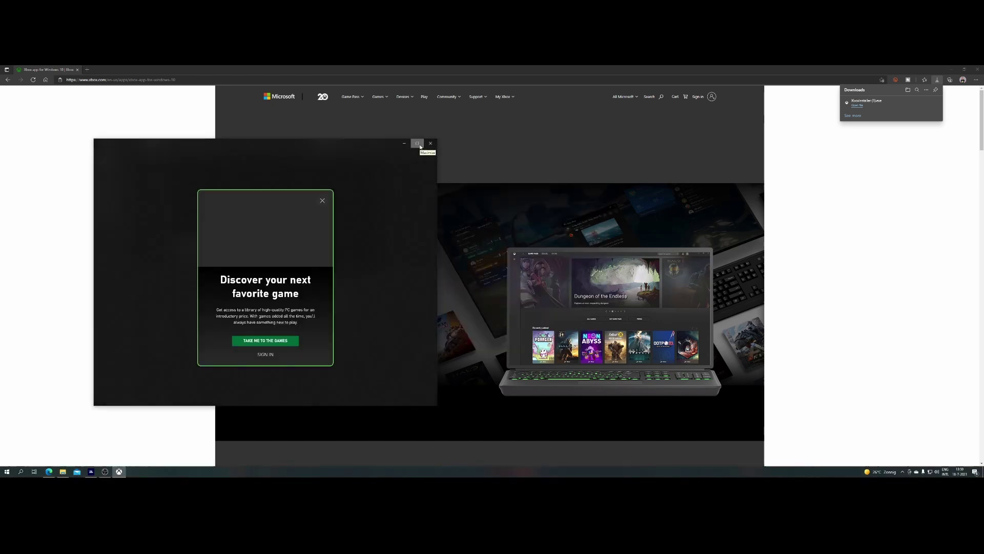
# Dismiss the Game Pass intro, maximize the Xbox app, and sign in from the profile menu
pyautogui.click(276, 340)
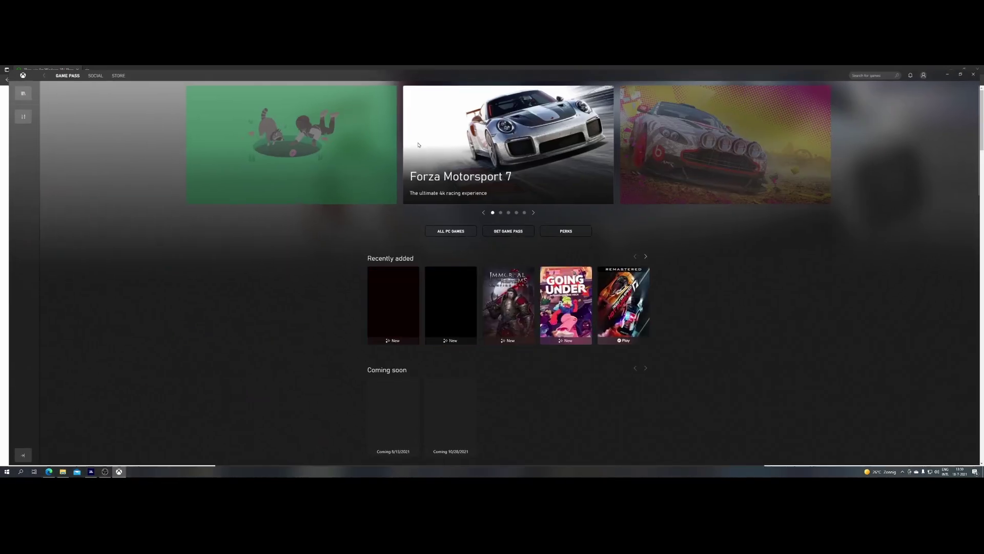
pyautogui.click(417, 144)
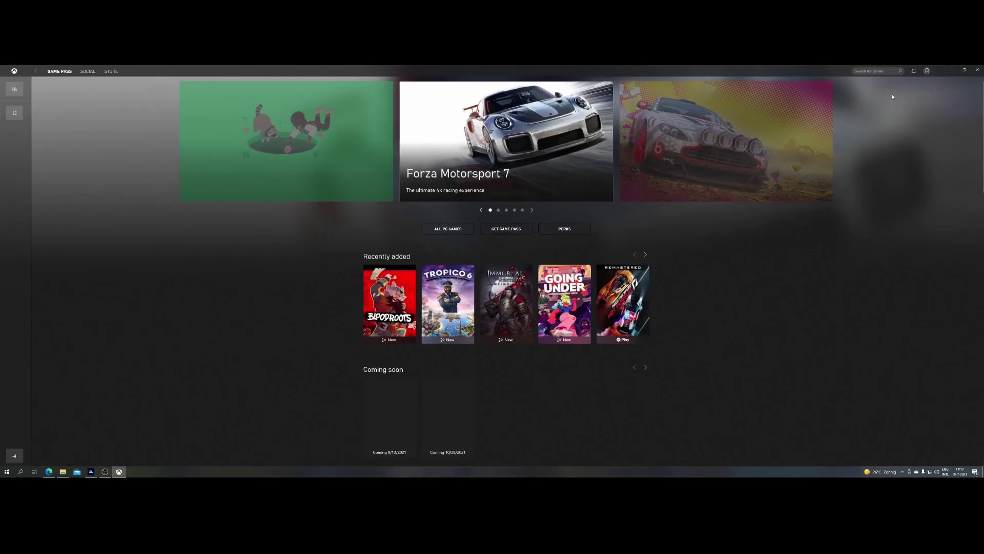
pyautogui.click(926, 72)
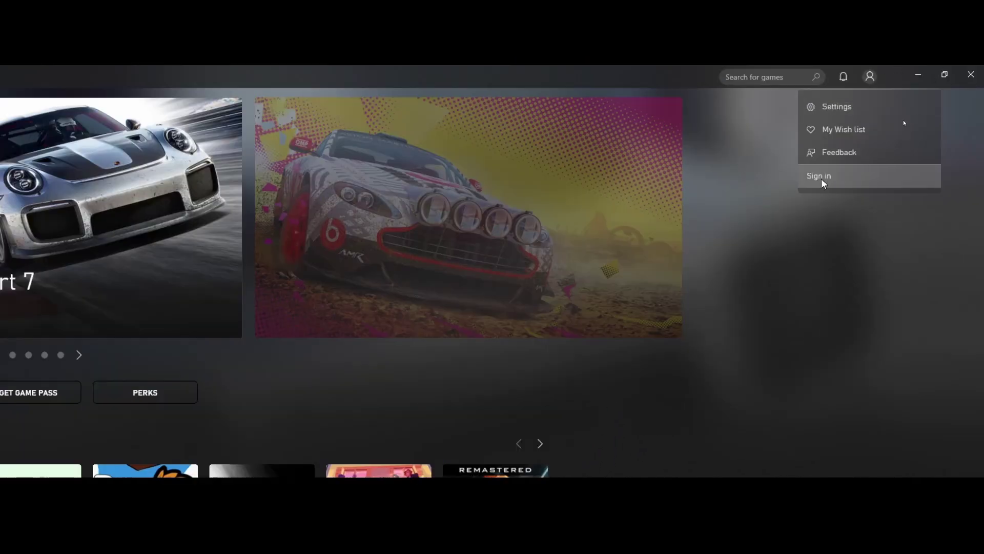
pyautogui.click(859, 123)
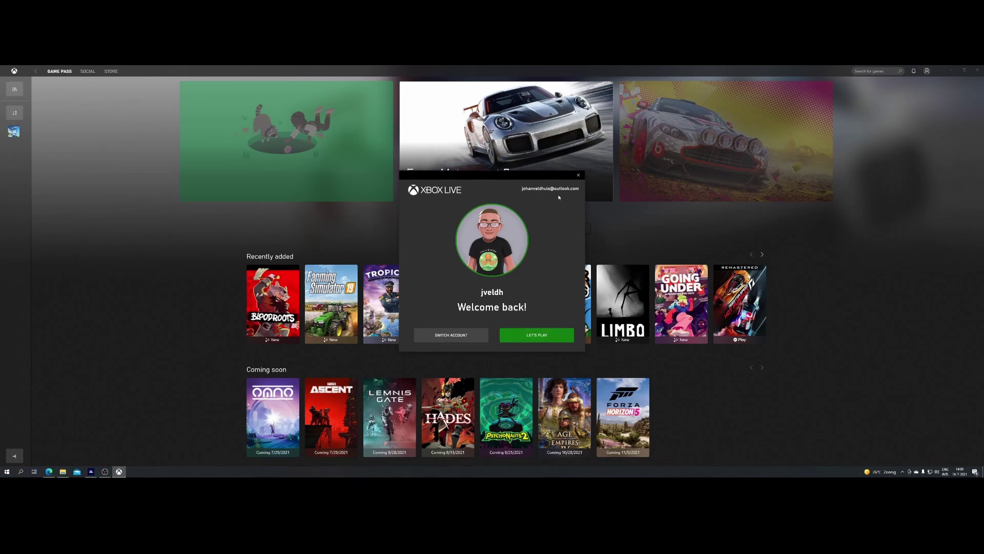
pyautogui.click(579, 175)
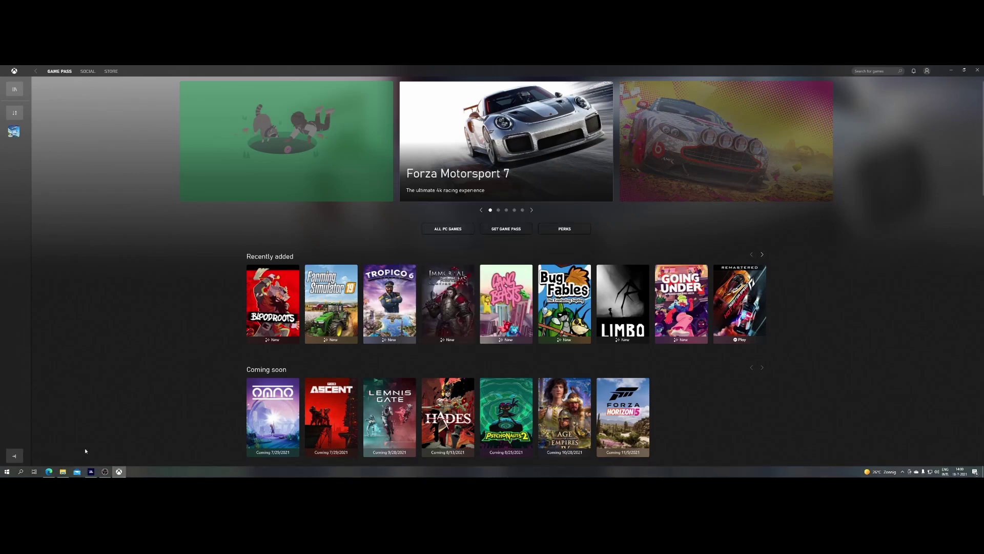
# Launch Microsoft Store by searching 'str' from Start
pyautogui.press('super')
pyautogui.write('str')
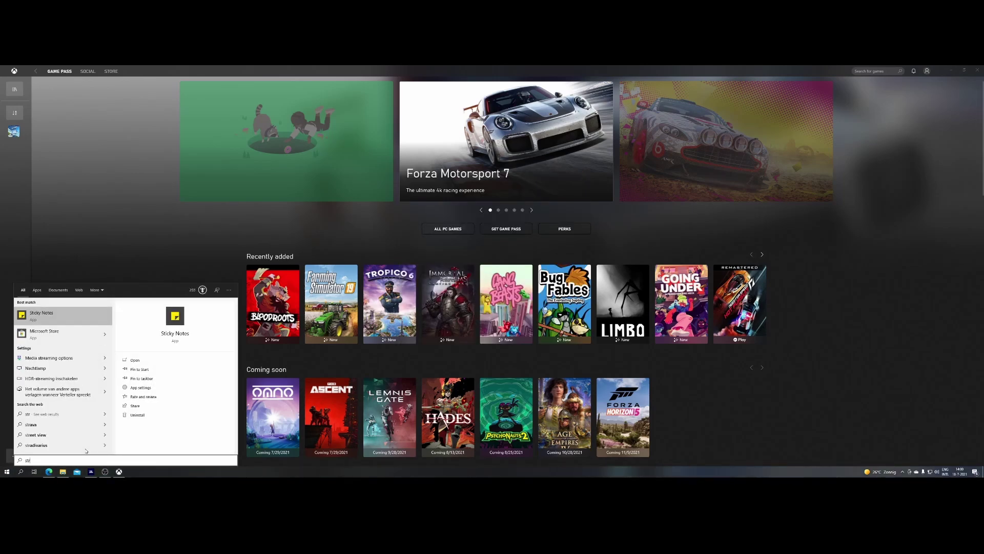
pyautogui.press('Return')
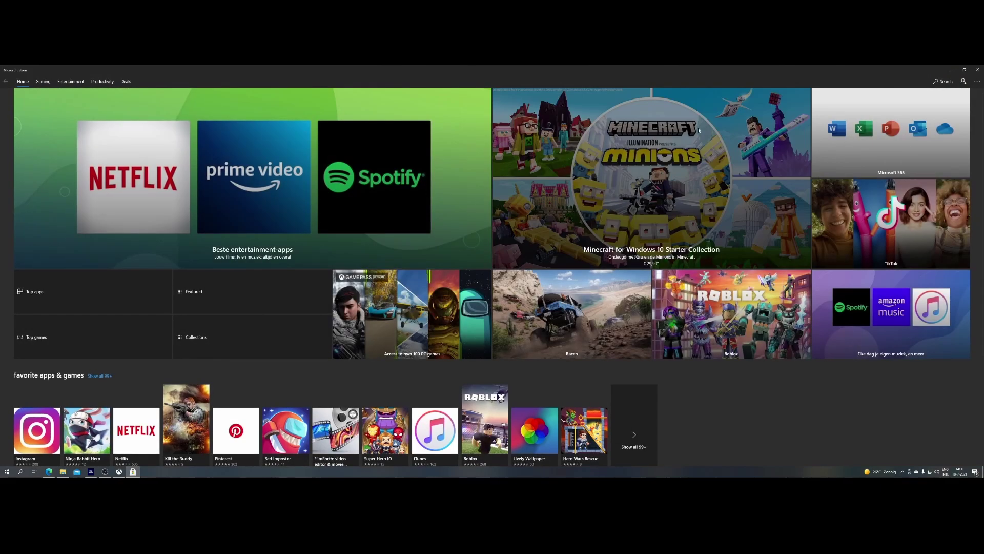
# Sign in to the Store with the suggested account and its PIN, then return to Xbox
pyautogui.click(964, 81)
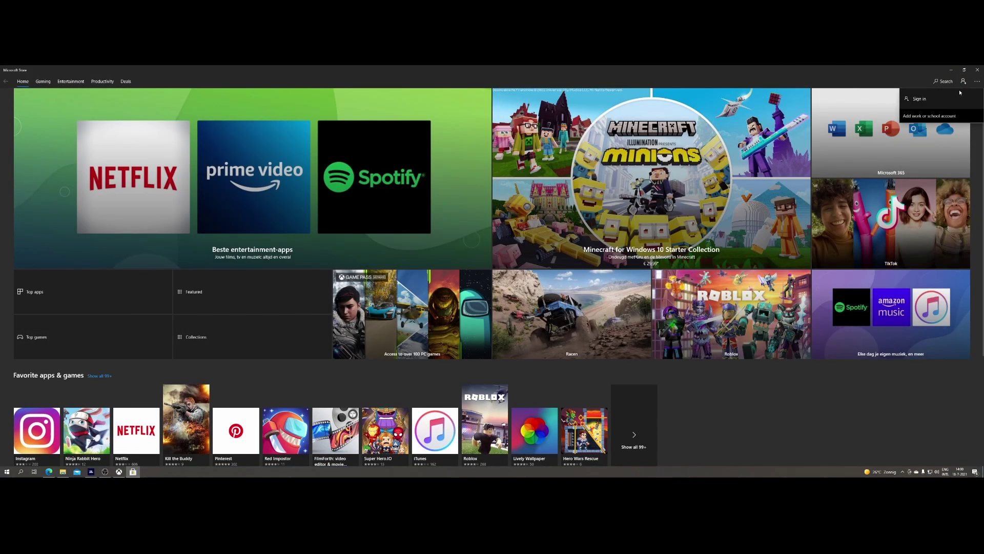
pyautogui.click(920, 99)
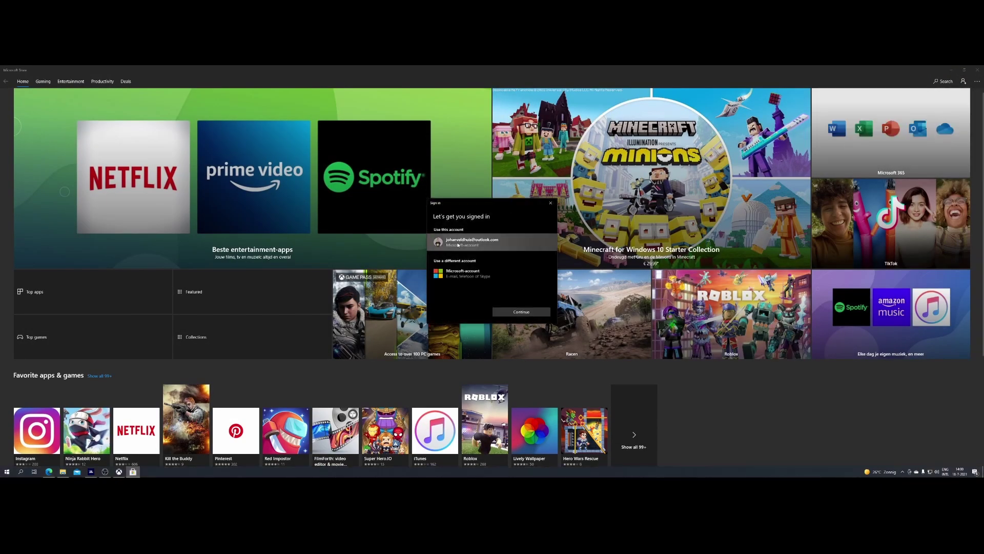
pyautogui.click(512, 312)
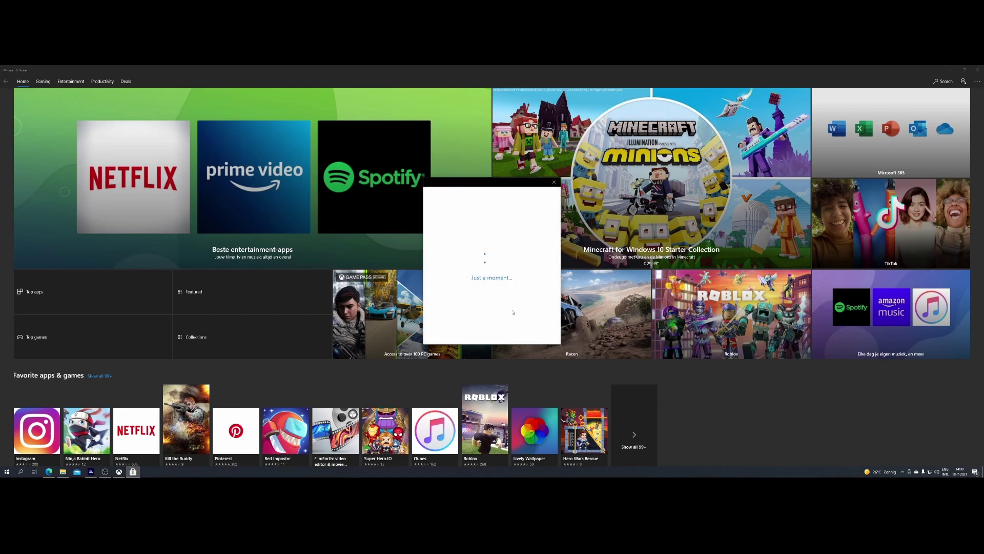
pyautogui.write('••')
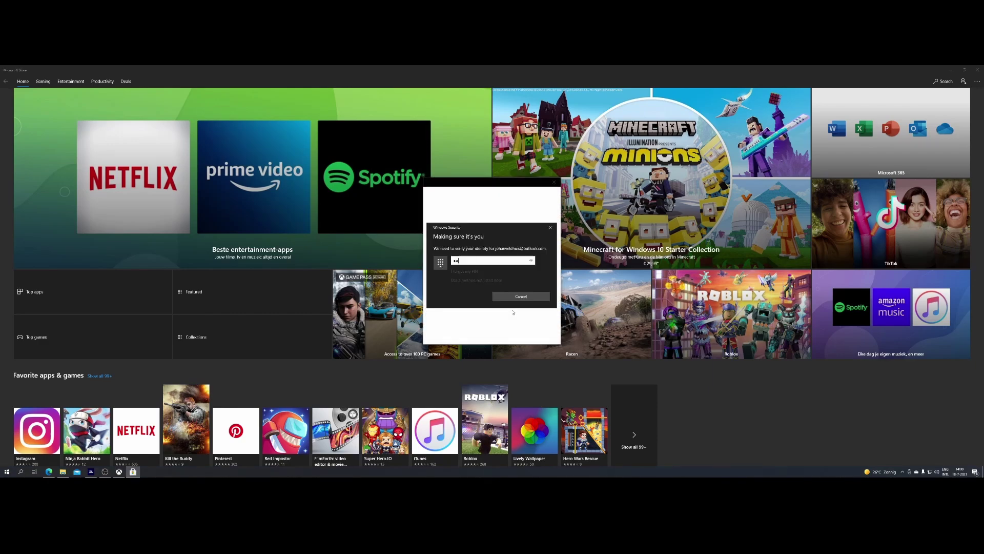
pyautogui.write('•')
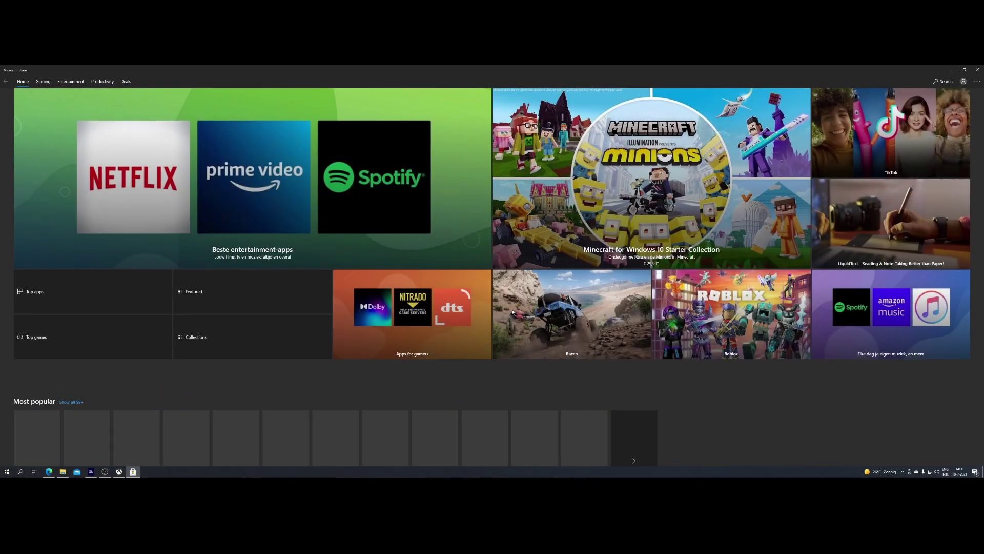
pyautogui.click(965, 81)
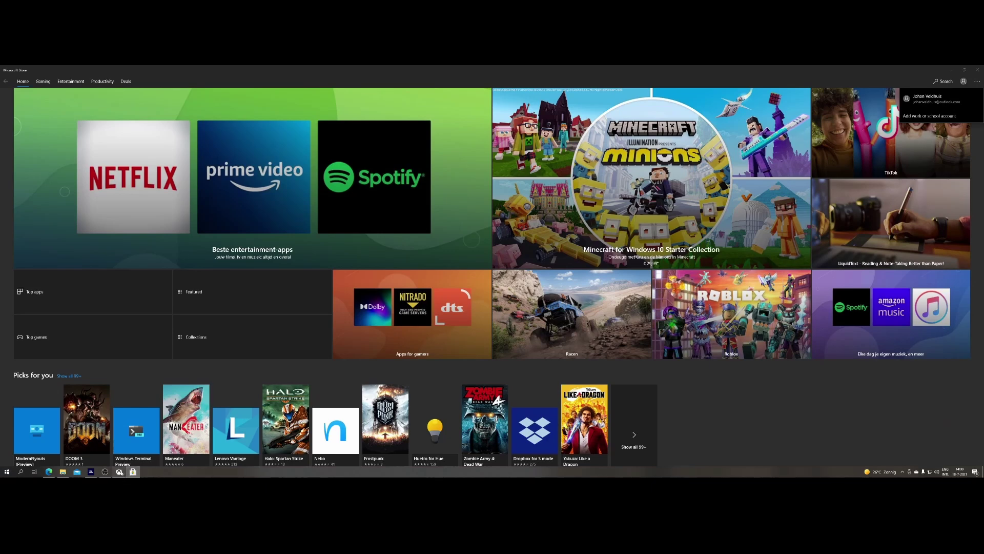
pyautogui.click(119, 471)
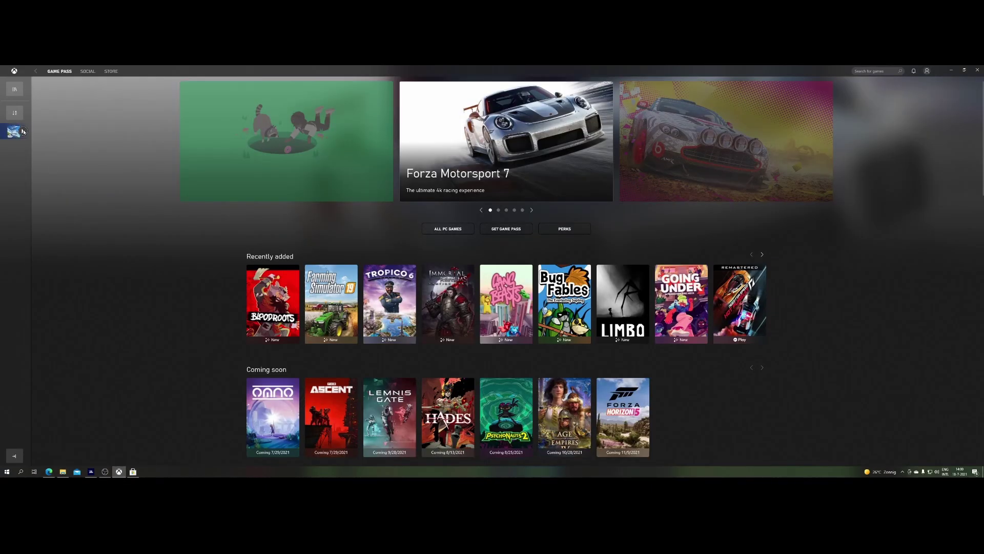